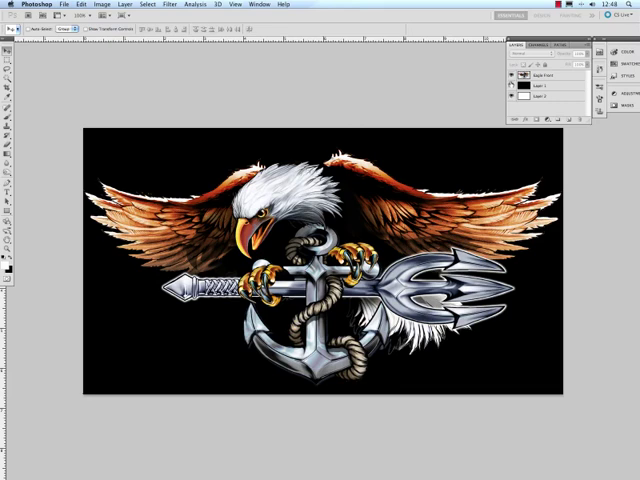
Hide the black Layer 1 and white Layer 2 so the eagle shows on transparency
click(512, 86)
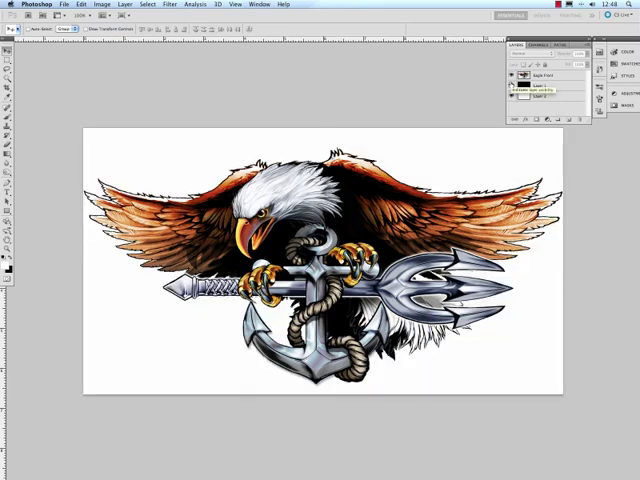
click(512, 86)
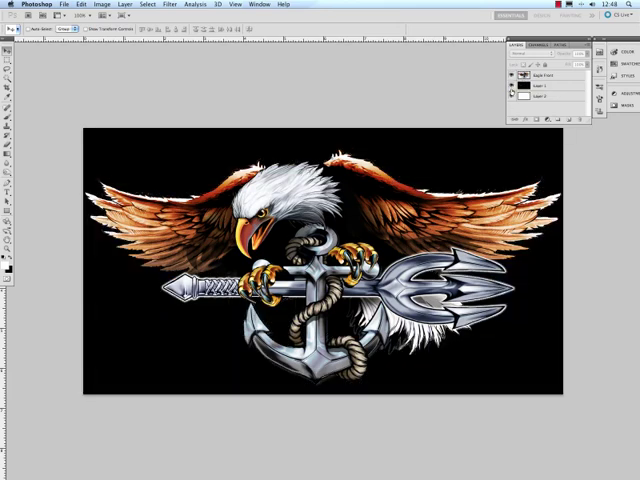
click(512, 86)
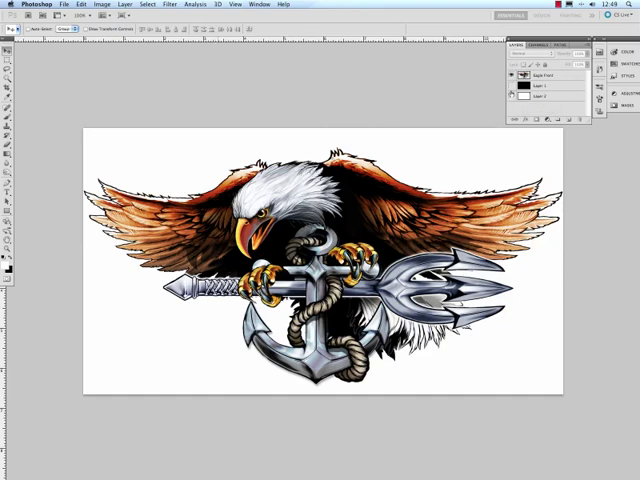
click(513, 96)
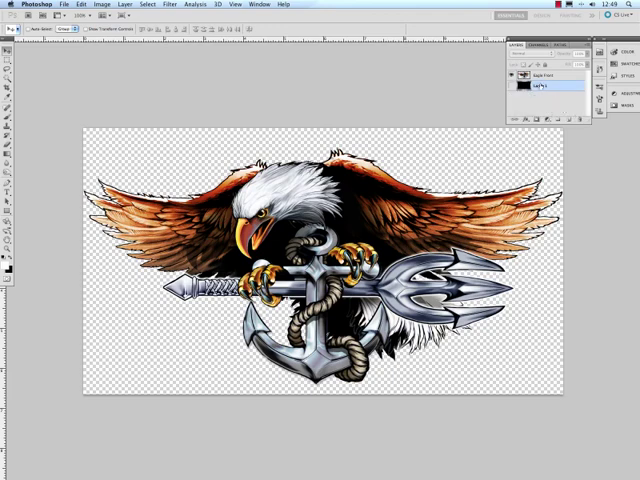
Delete Layer 2 and Layer 1, keeping only the eagle artwork layer
click(545, 96)
key(Delete)
key(Delete)
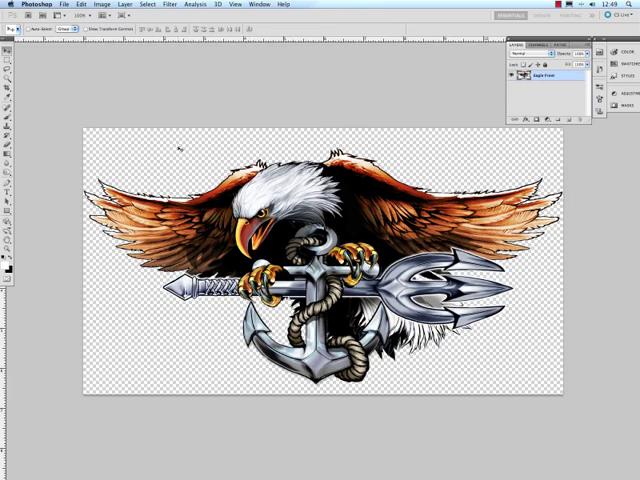
click(66, 5)
mouse_move(74, 188)
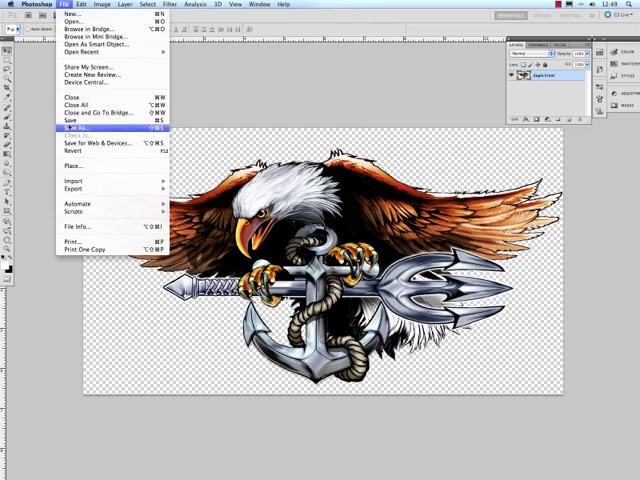
Save a copy as 'Navy Eagle' in TIFF format to the Desktop
click(75, 127)
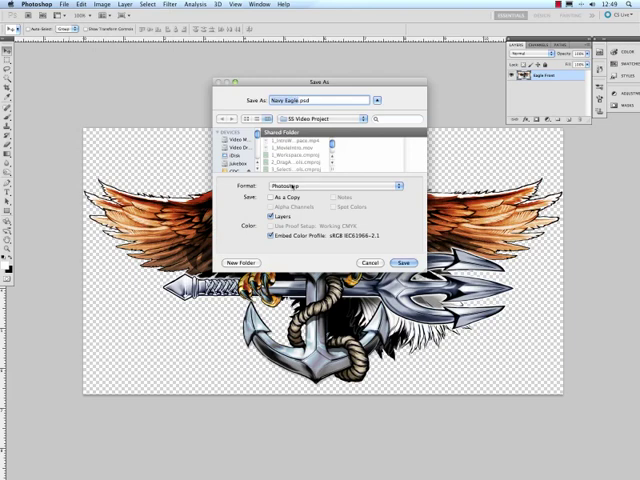
click(293, 187)
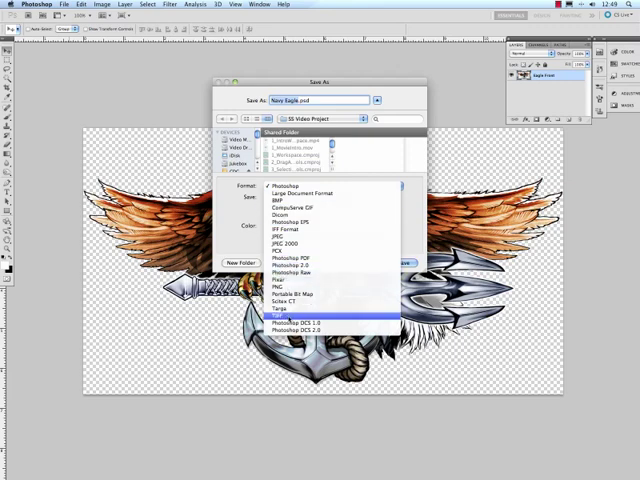
click(288, 316)
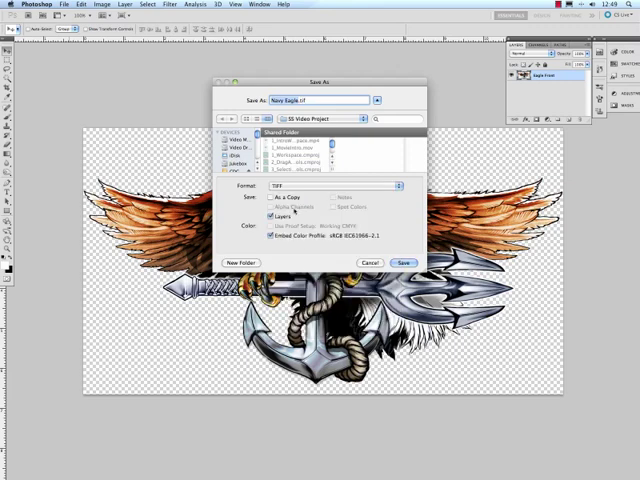
scroll(235, 150, down, 3)
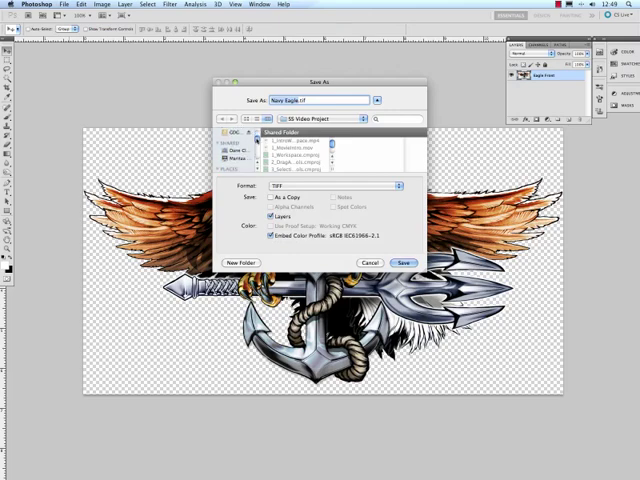
click(240, 147)
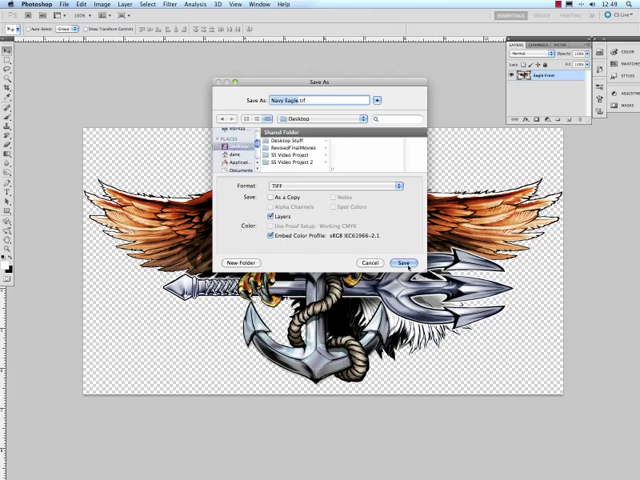
click(403, 262)
Confirm TIFF Options with Save Transparency on and accept the larger-file-size warning
drag(539, 197, 320, 88)
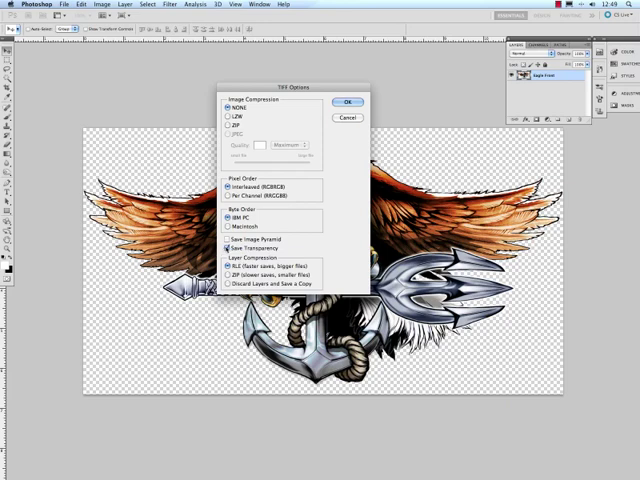
click(348, 102)
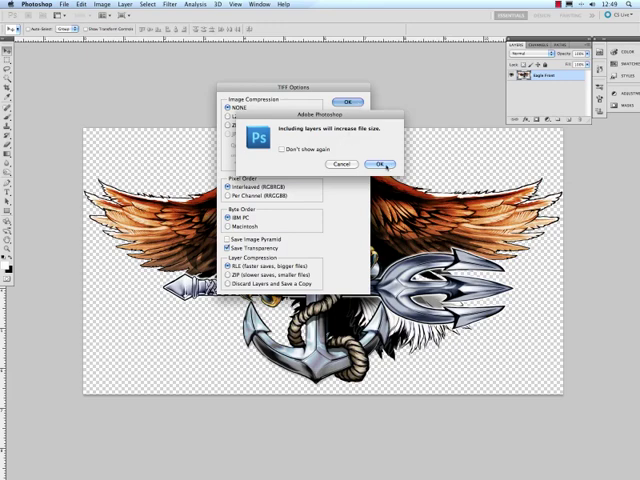
click(381, 164)
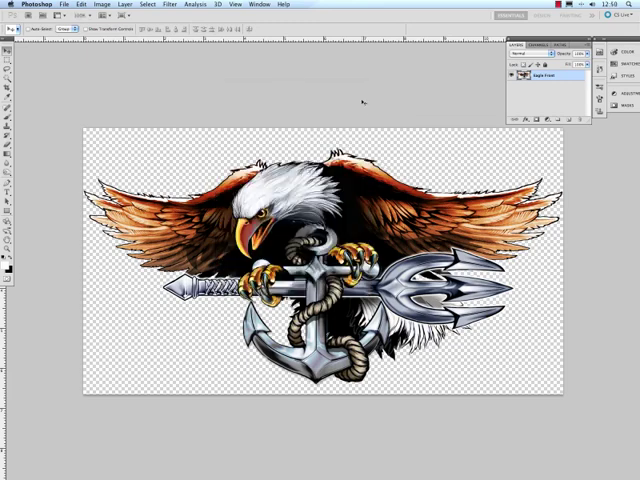